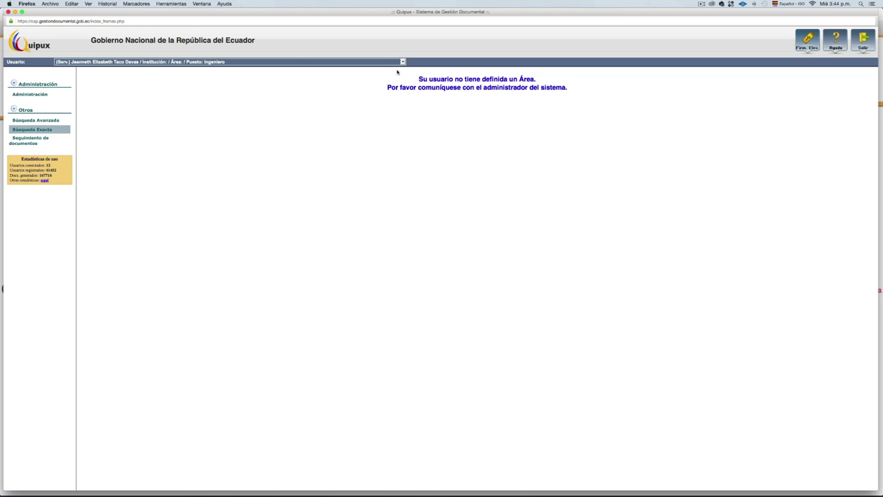
Step: Switch the active Quipux user to the citizen (Ciu.) profile that has no institution or position
{"action": "left_click", "coordinate": [402, 62]}
{"action": "scroll", "coordinate": [401, 126], "scroll_direction": "up", "scroll_amount": 2}
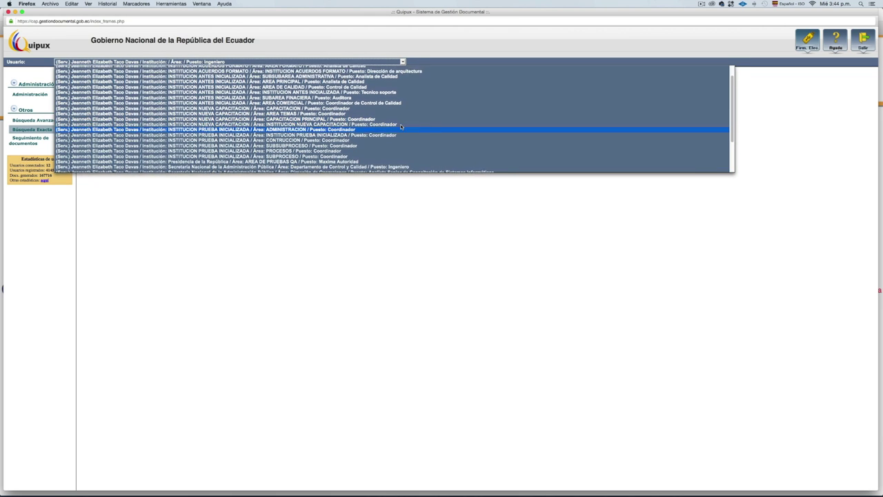
{"action": "scroll", "coordinate": [401, 126], "scroll_direction": "down", "scroll_amount": 3}
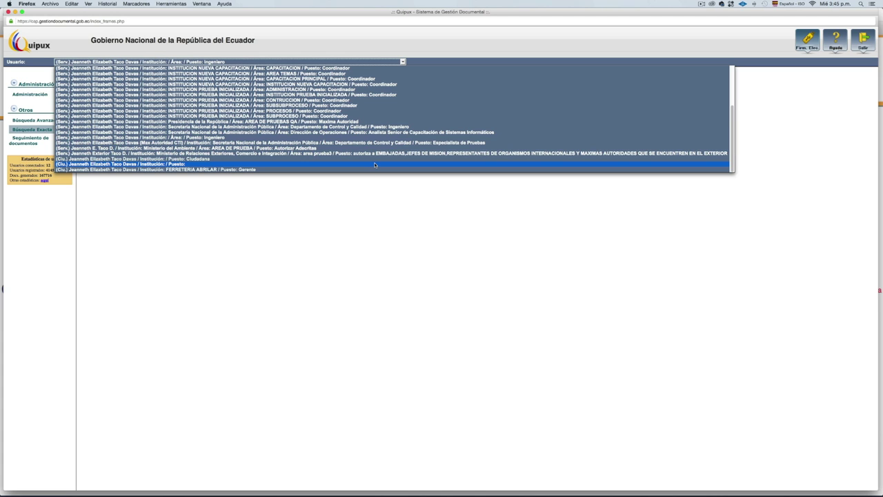
{"action": "left_click", "coordinate": [373, 164]}
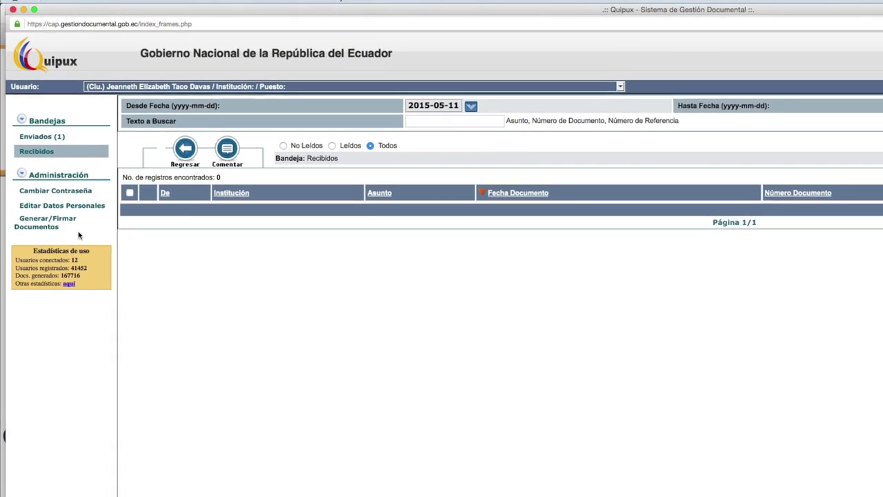
Step: Open the citizen's Generar/Firmar Documentos permission request and save the system usage agreement PDF to the computer
{"action": "left_click", "coordinate": [49, 235]}
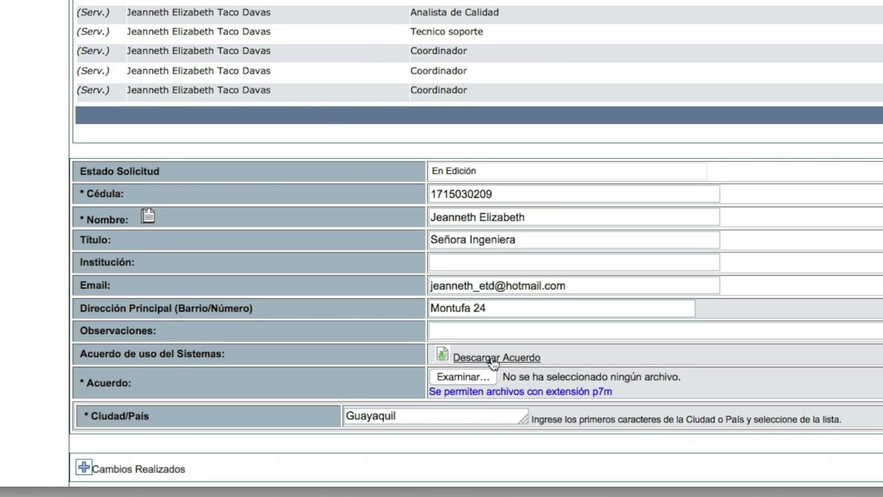
{"action": "left_click", "coordinate": [488, 360]}
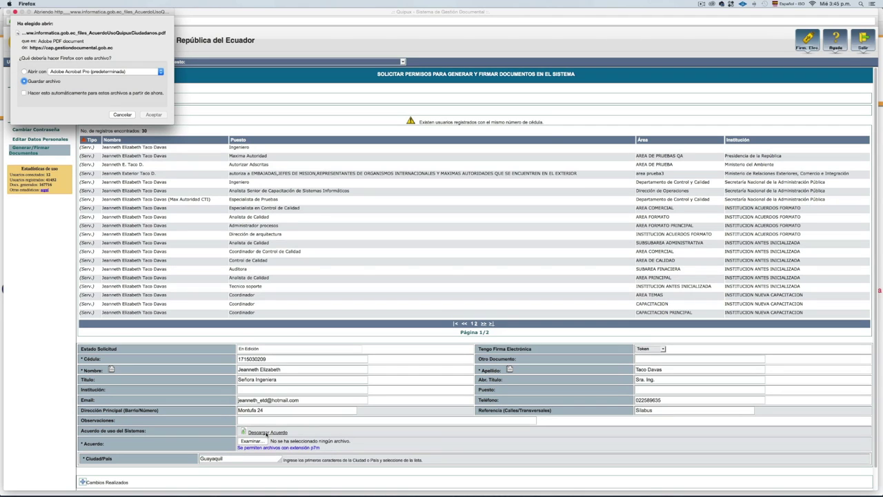
{"action": "left_click", "coordinate": [150, 117]}
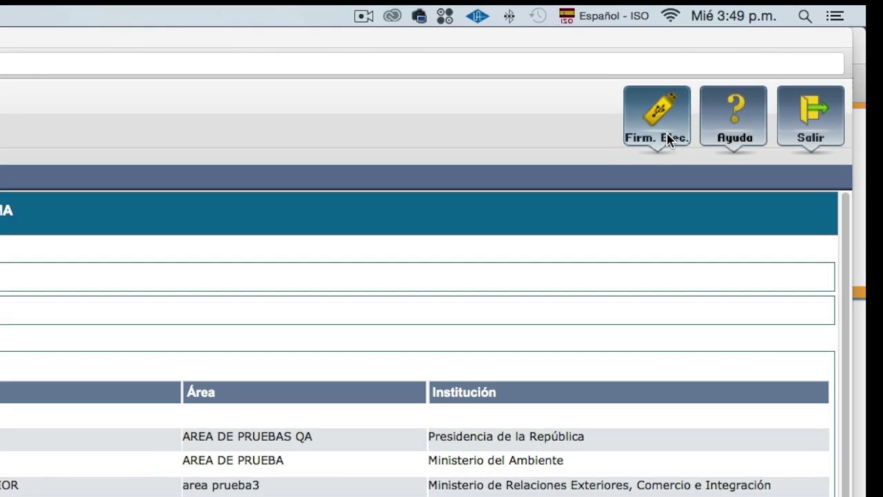
Step: Open the electronic signature application's Firma Electrónica de Archivos form and set the certificate source to Archivo
{"action": "left_click", "coordinate": [668, 139]}
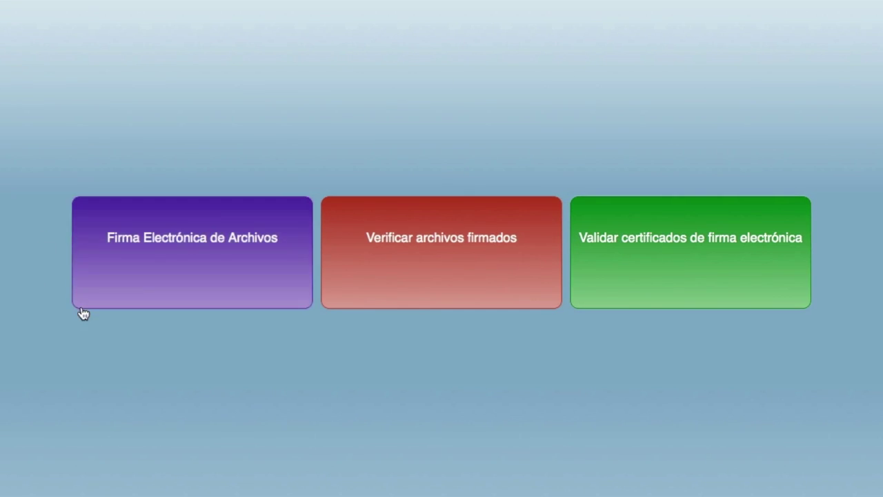
{"action": "mouse_move", "coordinate": [111, 306]}
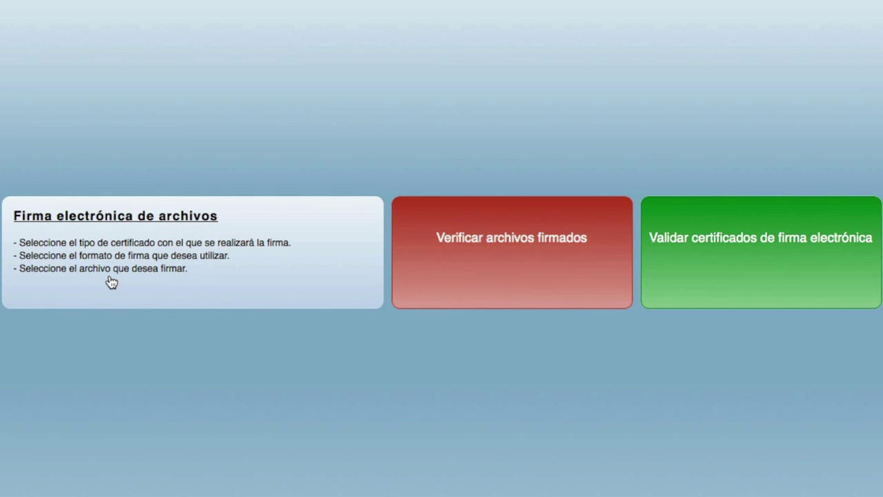
{"action": "left_click", "coordinate": [111, 281]}
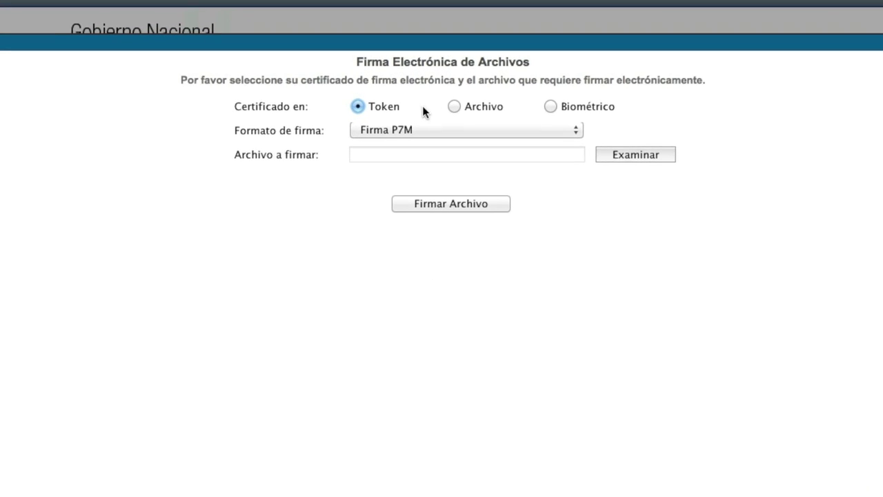
{"action": "left_click", "coordinate": [454, 106]}
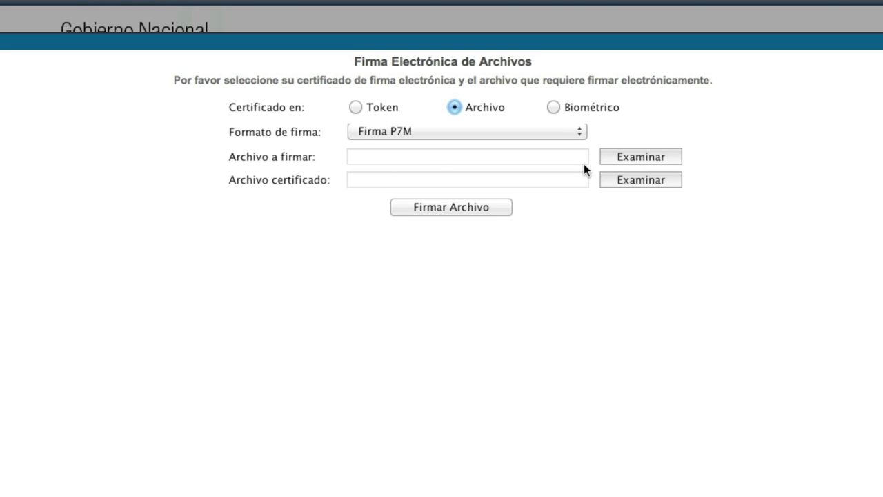
Step: Choose the downloaded AcuerdoUsoQuipuxCiudadanos.pdf from the Descargas folder as the file to sign
{"action": "left_click", "coordinate": [614, 159]}
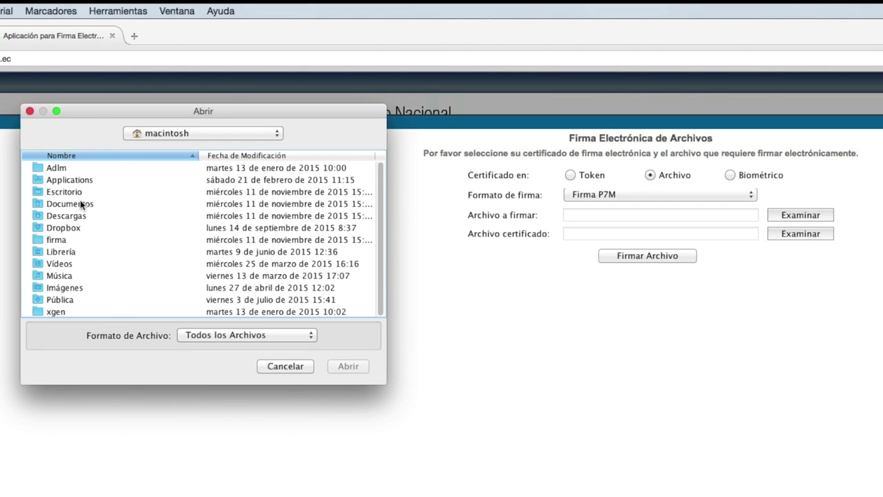
{"action": "double_click", "coordinate": [78, 216]}
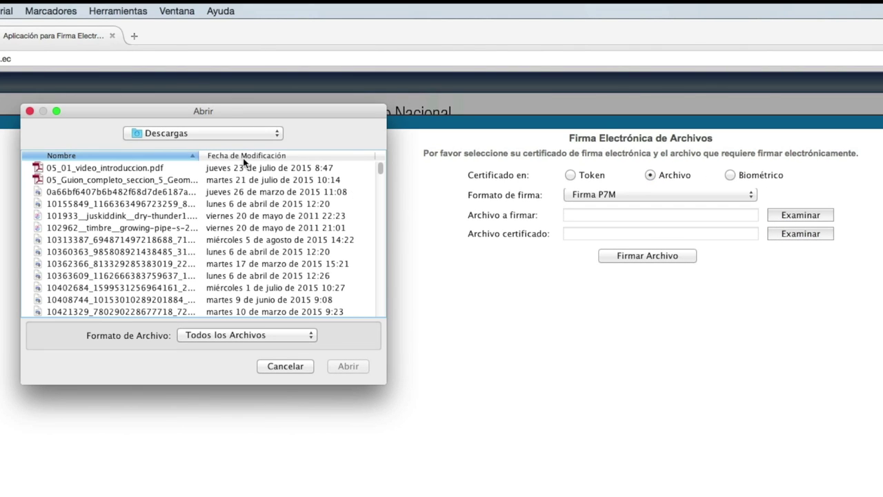
{"action": "left_click", "coordinate": [246, 156]}
{"action": "left_click", "coordinate": [246, 167]}
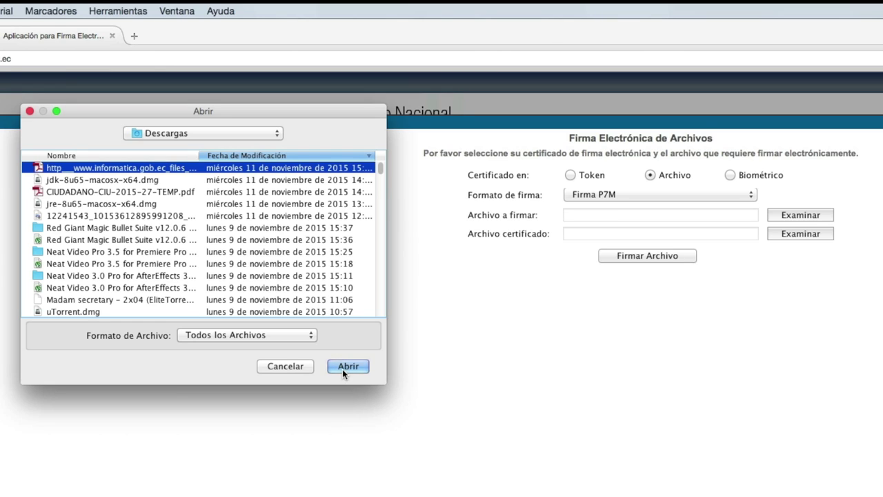
{"action": "left_click", "coordinate": [342, 368]}
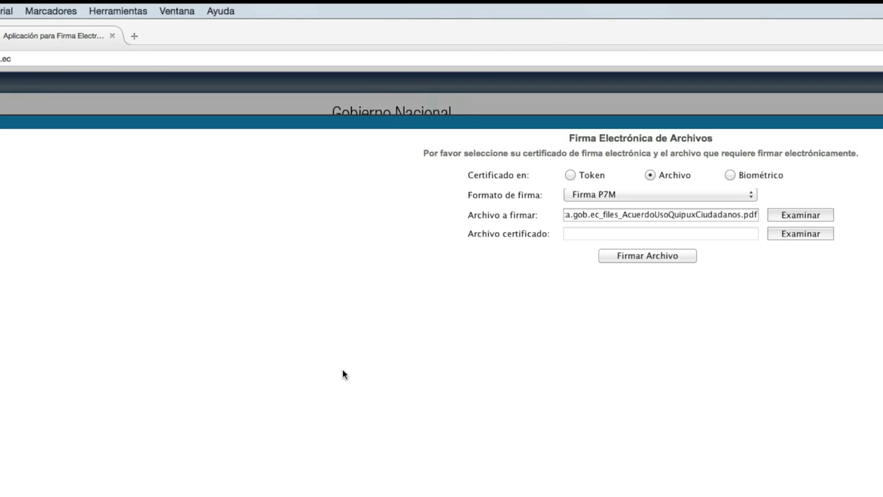
Step: Load the personal .p12 certificate from the firma folder as the certificate file
{"action": "left_click", "coordinate": [810, 234]}
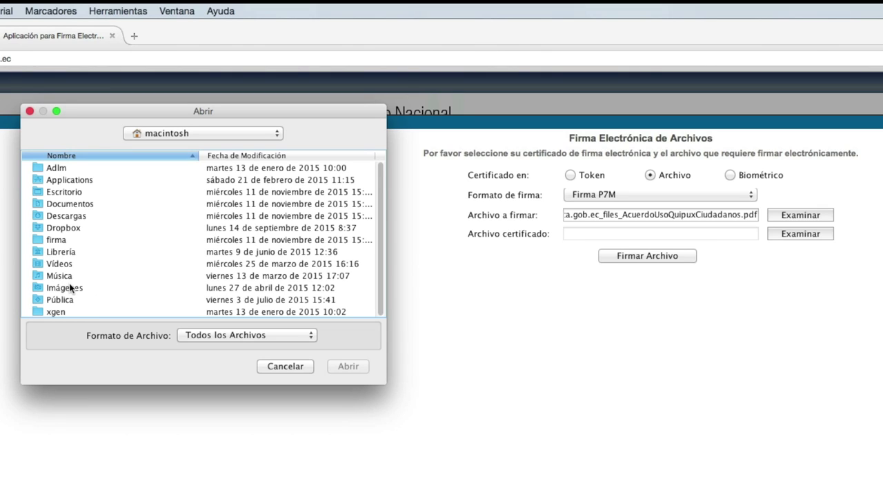
{"action": "double_click", "coordinate": [39, 238]}
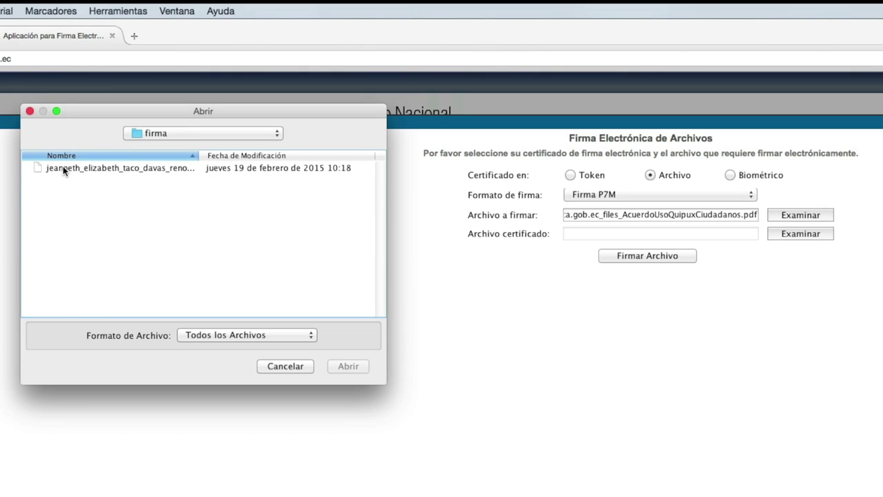
{"action": "double_click", "coordinate": [63, 169]}
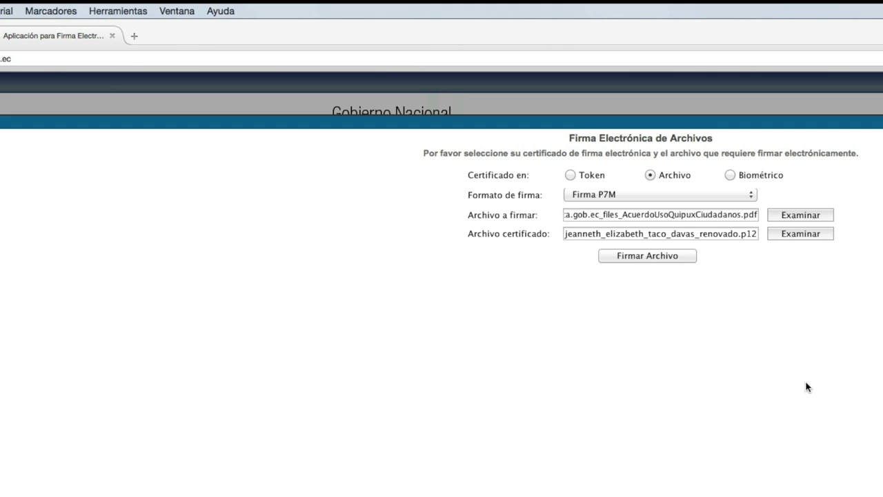
Step: Sign the agreement file by entering the certificate password and accepting the risk of running the signing application
{"action": "left_click", "coordinate": [650, 260]}
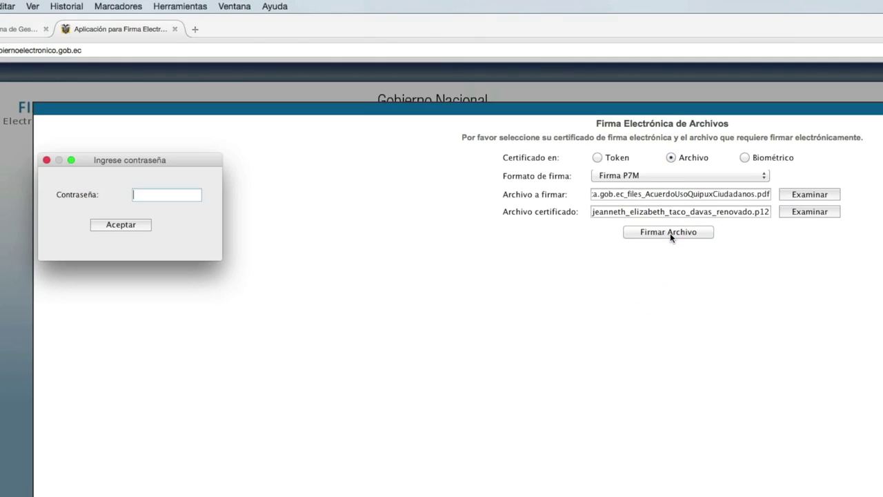
{"action": "type", "text": "**********"}
{"action": "left_click", "coordinate": [129, 229]}
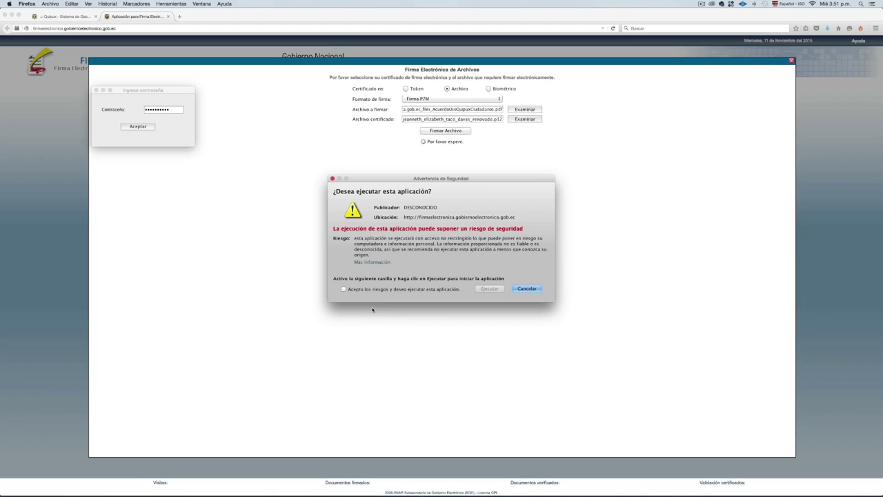
{"action": "left_click", "coordinate": [344, 289]}
{"action": "left_click", "coordinate": [490, 288]}
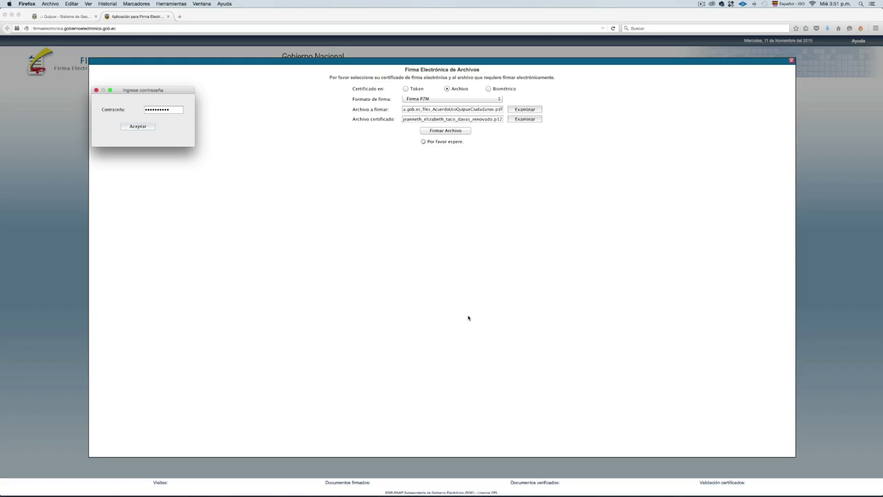
{"action": "key", "text": "Return"}
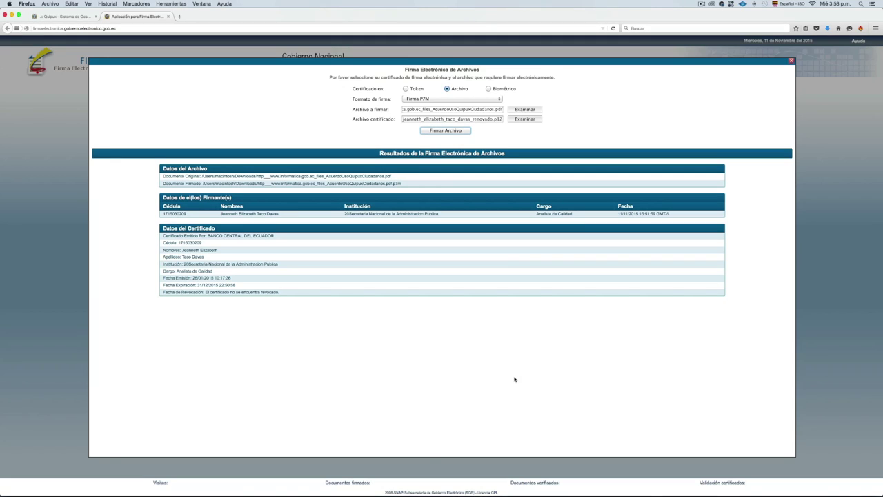
Step: Return to the Quipux permission request, attach the signed AcuerdoUsoQuipuxCiudadanos.pdf.p7m agreement and submit the form
{"action": "key", "text": "ctrl+Up"}
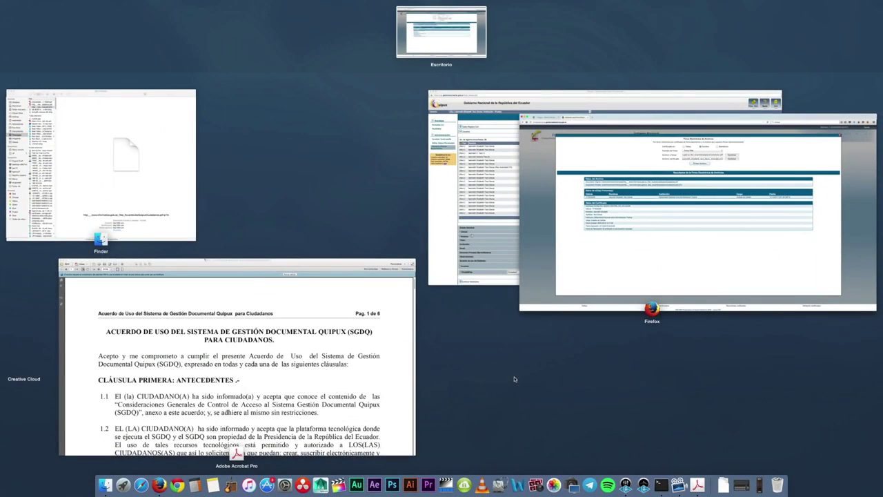
{"action": "left_click", "coordinate": [465, 174]}
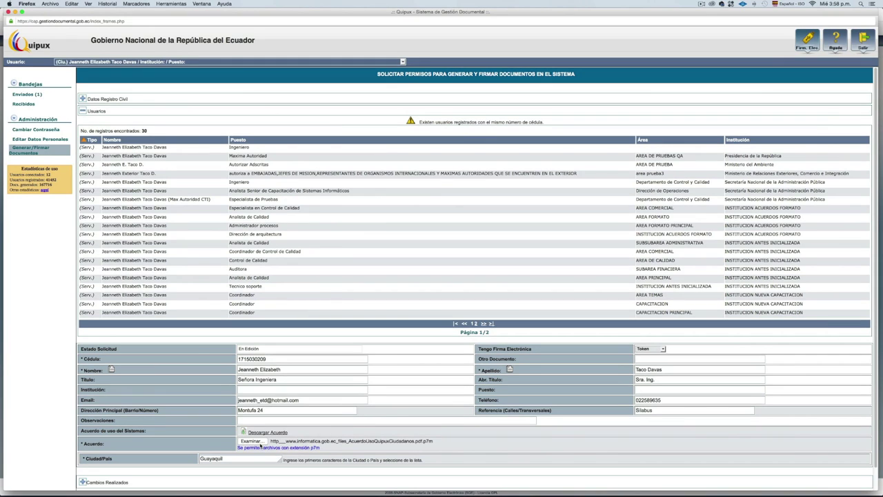
{"action": "left_click", "coordinate": [258, 442]}
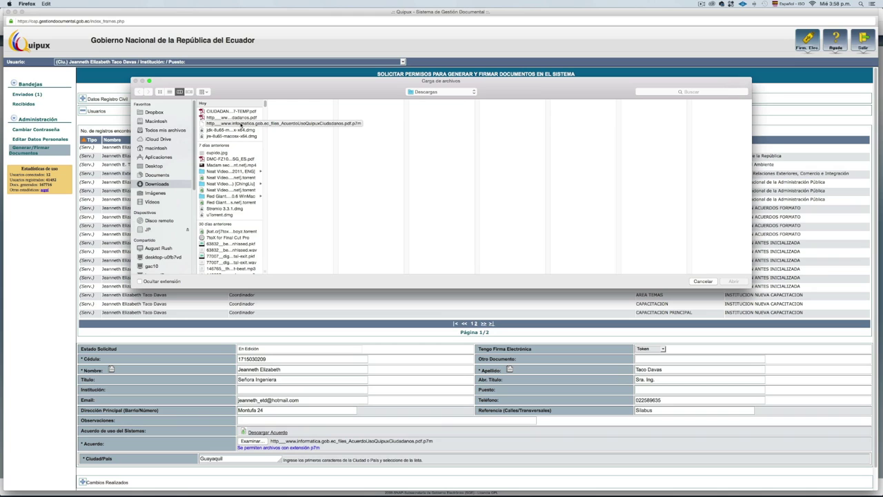
{"action": "left_click", "coordinate": [240, 123]}
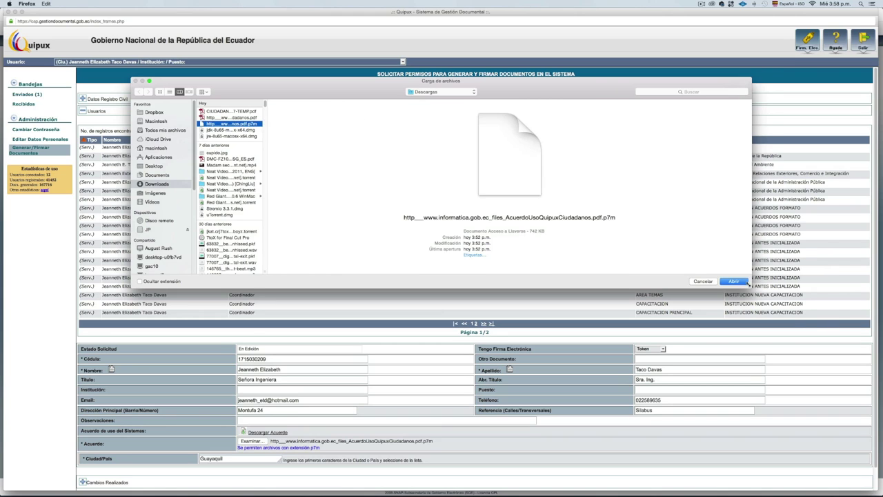
{"action": "key", "text": "Return"}
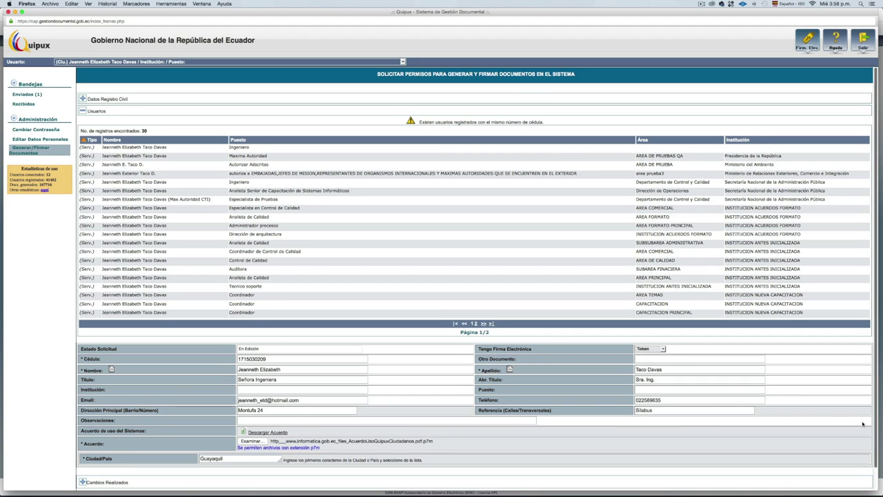
{"action": "scroll", "coordinate": [862, 424], "scroll_direction": "down", "scroll_amount": 2}
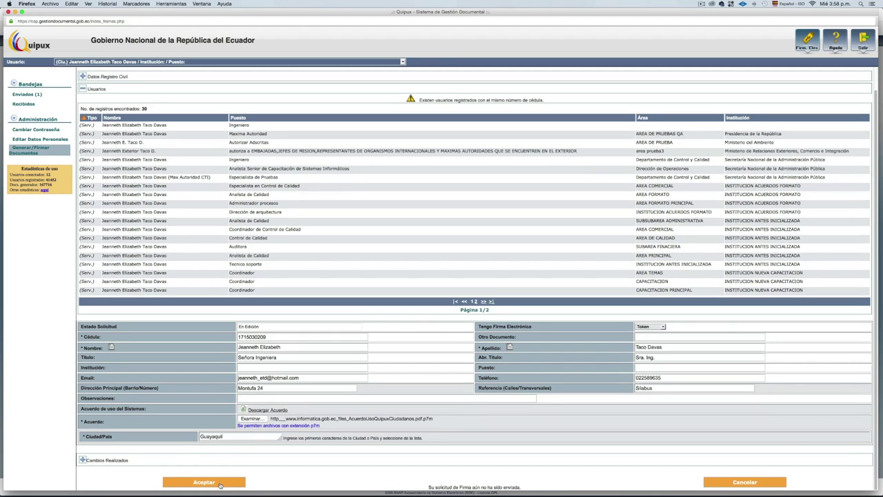
{"action": "left_click", "coordinate": [219, 482]}
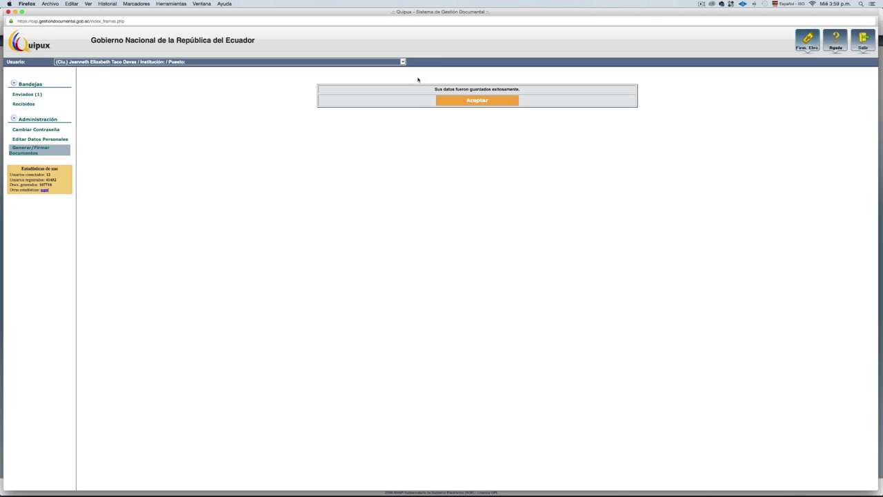
Step: Switch the active Quipux user to the citizen profile with the position Ciudadana and start a new document
{"action": "left_click", "coordinate": [396, 63]}
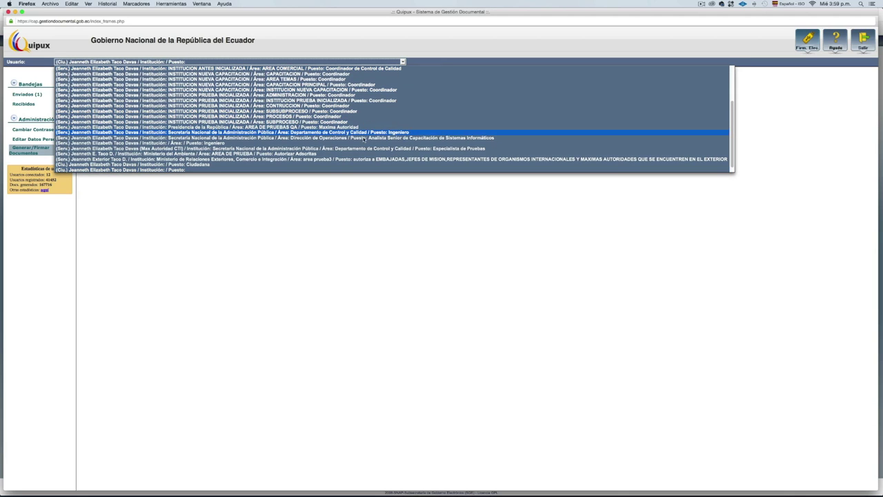
{"action": "left_click", "coordinate": [358, 164]}
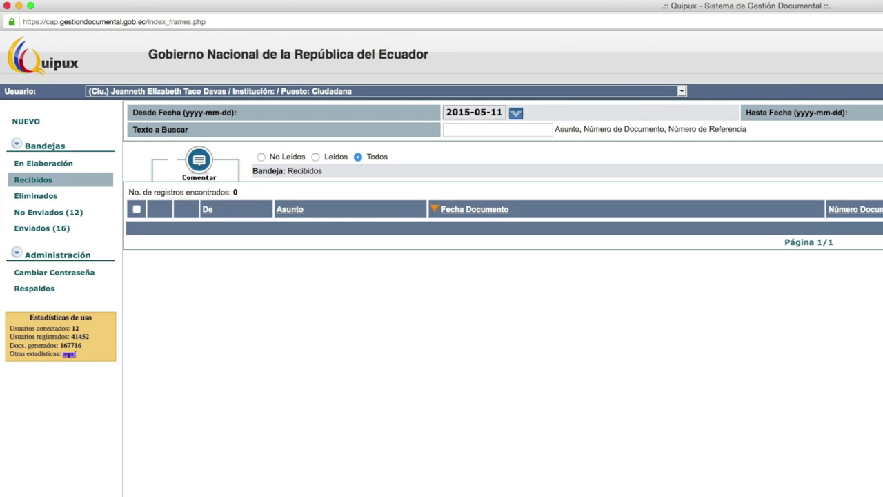
{"action": "left_click", "coordinate": [25, 124]}
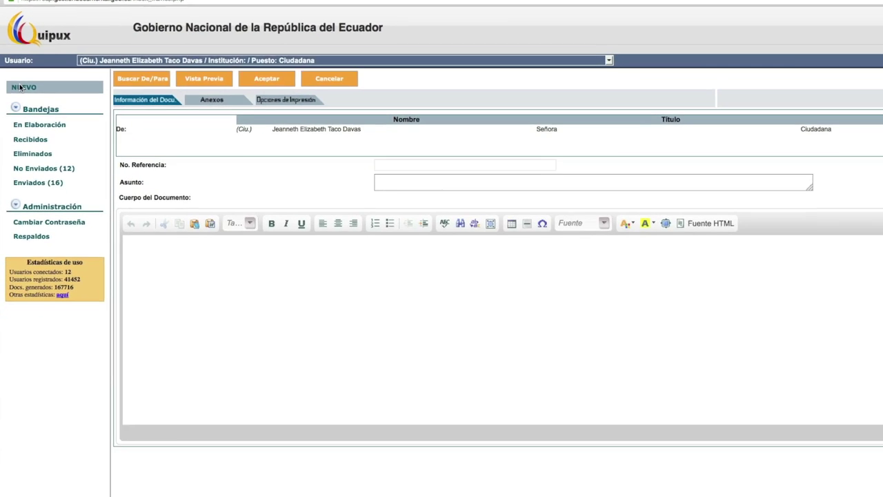
Step: Address the document to the Analista Senior of the Dirección de Soporte at the Secretaría Nacional de la Administración Pública
{"action": "left_click", "coordinate": [127, 78]}
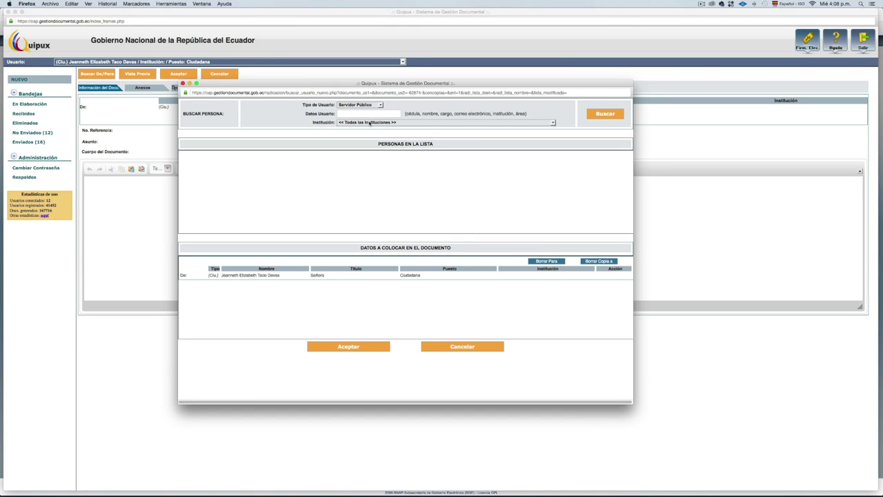
{"action": "left_click", "coordinate": [467, 123]}
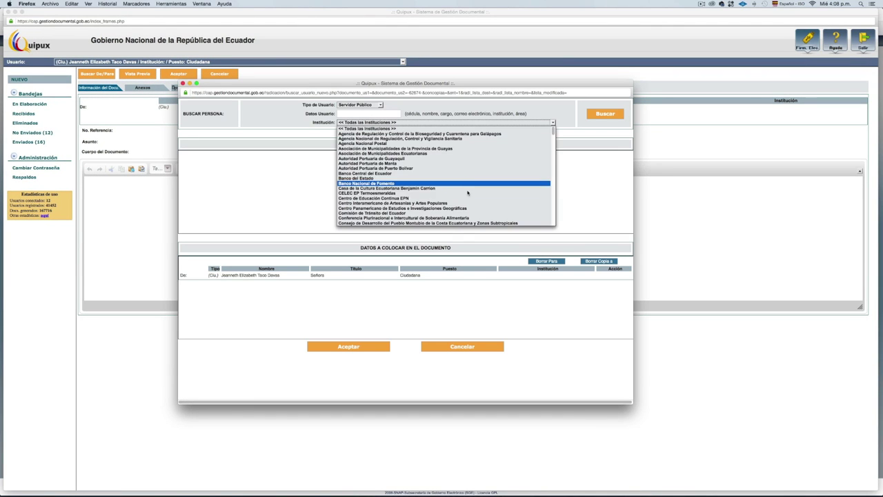
{"action": "scroll", "coordinate": [553, 221], "scroll_direction": "down", "scroll_amount": 15}
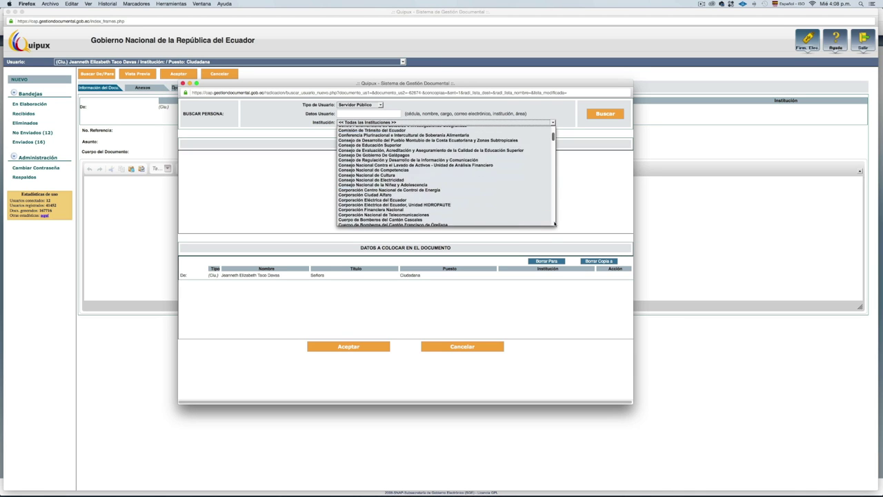
{"action": "scroll", "coordinate": [538, 200], "scroll_direction": "up", "scroll_amount": 3}
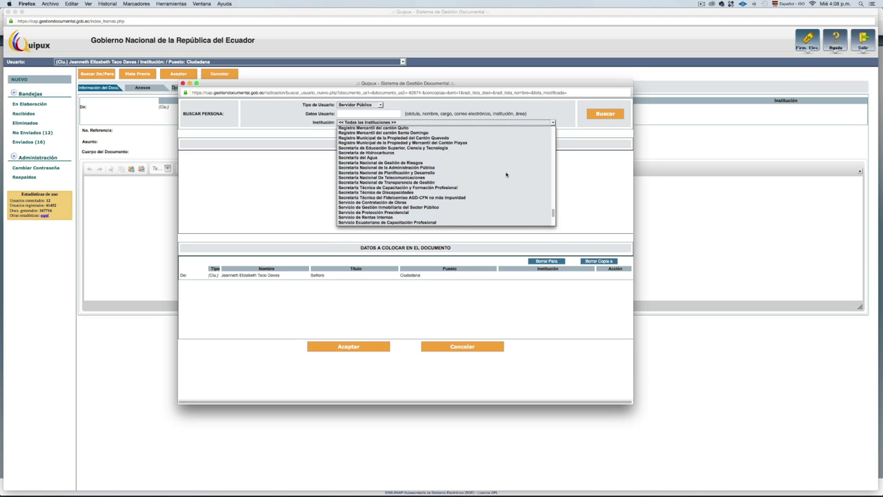
{"action": "left_click", "coordinate": [507, 174]}
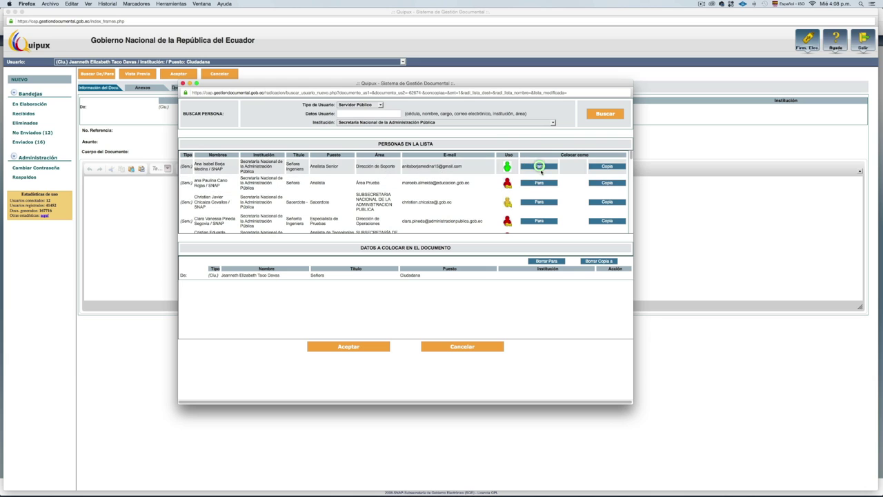
{"action": "left_click", "coordinate": [540, 168]}
{"action": "left_click", "coordinate": [347, 347]}
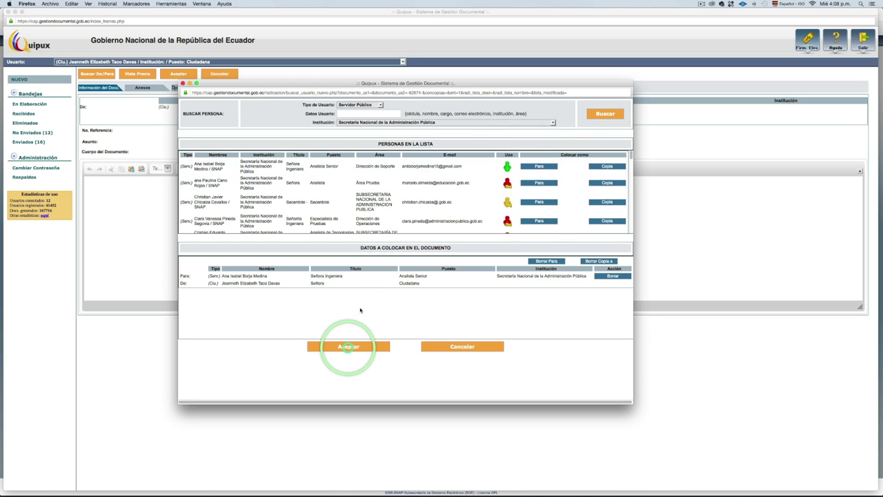
Step: Enter the subject "solicitud de curso virtual para el ciudadano" and the body text "Solicitud de curso"
{"action": "left_click", "coordinate": [275, 144]}
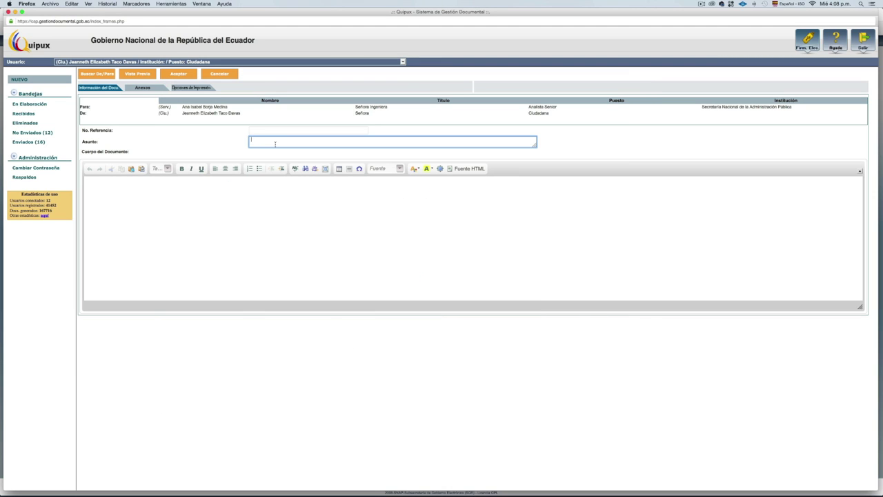
{"action": "type", "text": "solicitud de curso virtual para el ciudadano"}
{"action": "left_click", "coordinate": [232, 193]}
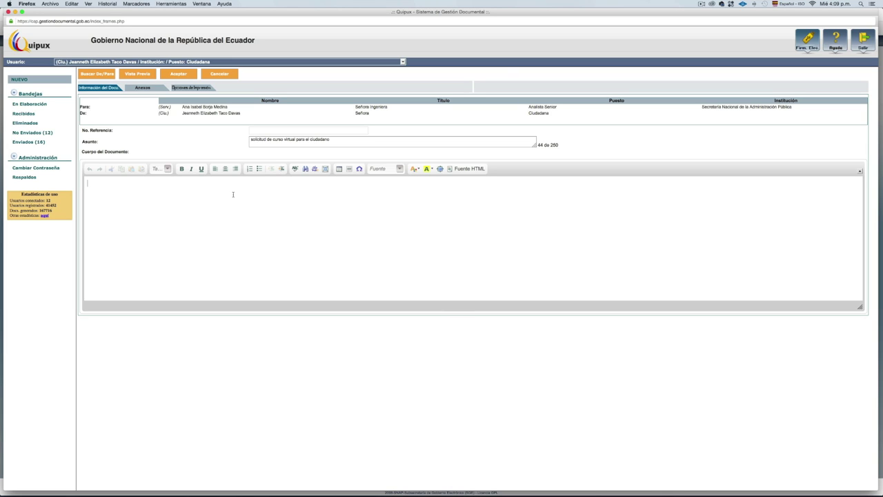
{"action": "type", "text": "so"}
{"action": "key", "text": "BackSpace"}
{"action": "key", "text": "BackSpace"}
{"action": "key", "text": "BackSpace"}
{"action": "type", "text": "Solicitud de cur"}
Step: Preview the draft letter in an enlarged window, check its contents and close the preview
{"action": "left_click", "coordinate": [137, 74]}
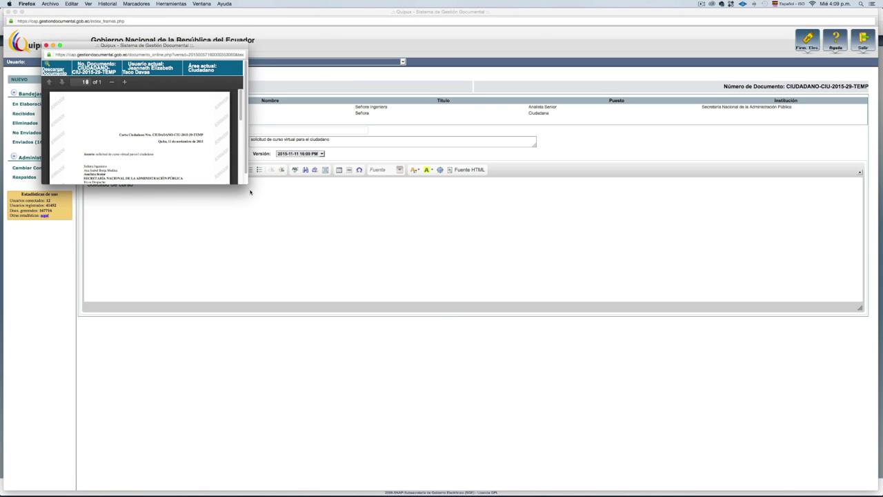
{"action": "left_click_drag", "start_coordinate": [245, 180], "coordinate": [608, 429]}
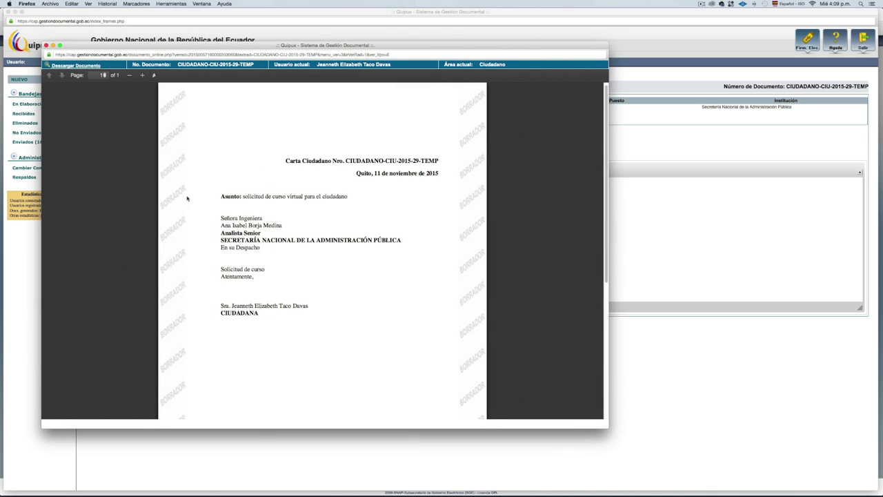
{"action": "scroll", "coordinate": [255, 219], "scroll_direction": "up", "scroll_amount": 1}
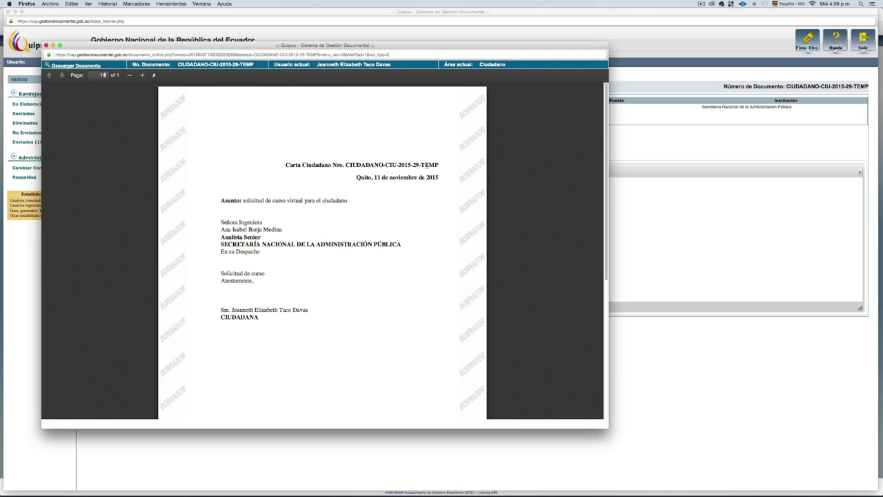
{"action": "key", "text": "super+a"}
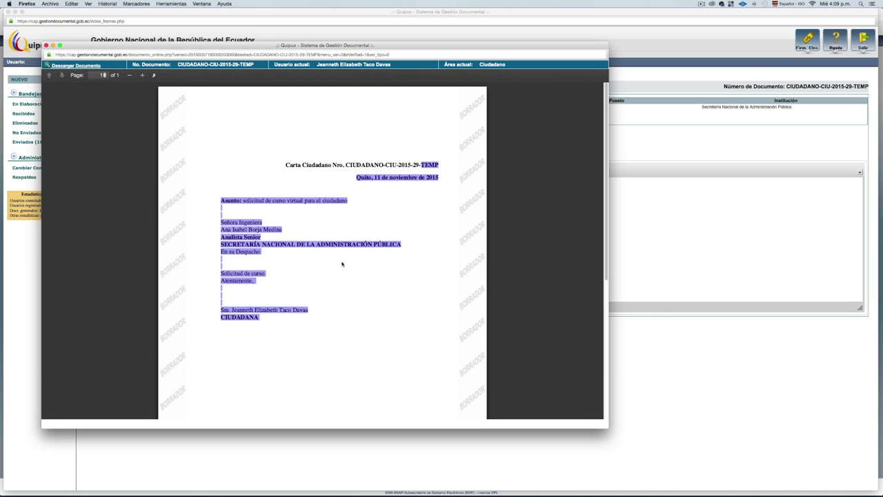
{"action": "left_click", "coordinate": [341, 263]}
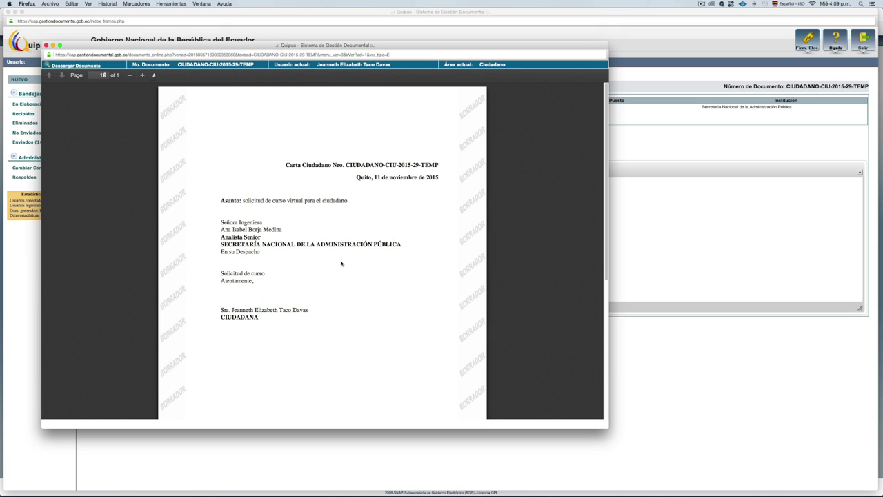
{"action": "left_click", "coordinate": [46, 45]}
Step: Save the document and submit it for signing and sending without a comment
{"action": "left_click", "coordinate": [177, 74]}
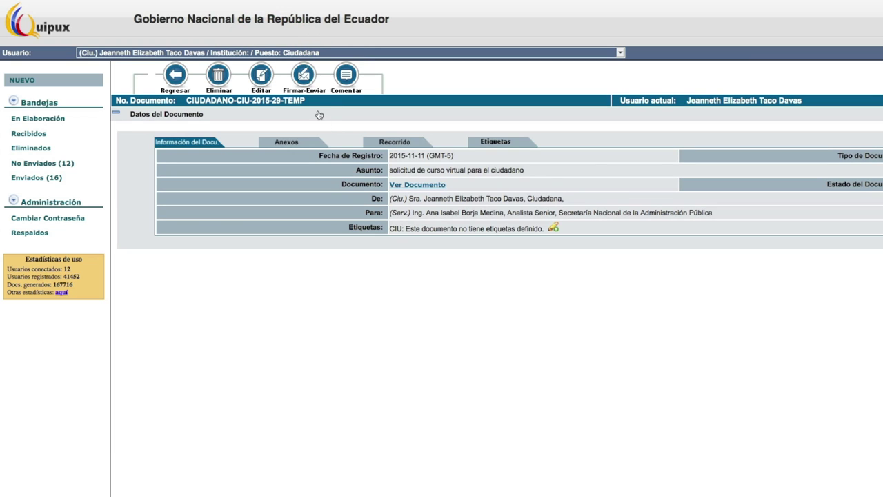
{"action": "left_click", "coordinate": [304, 74]}
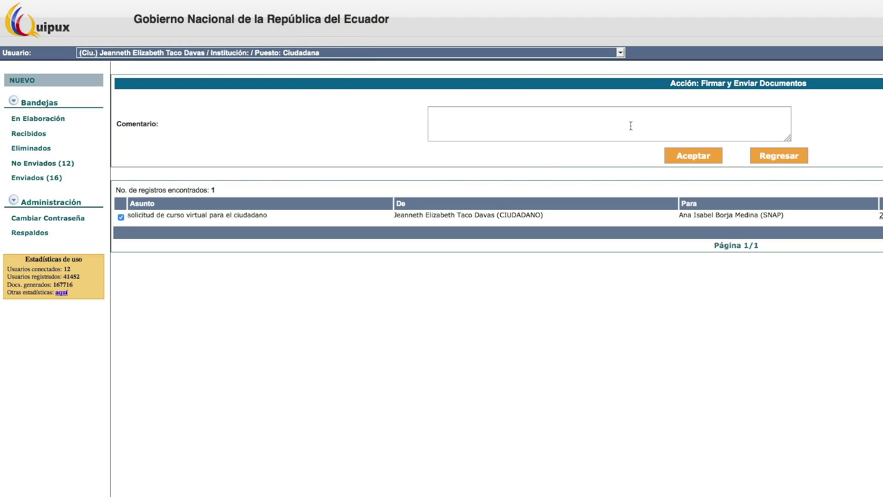
{"action": "left_click", "coordinate": [685, 157]}
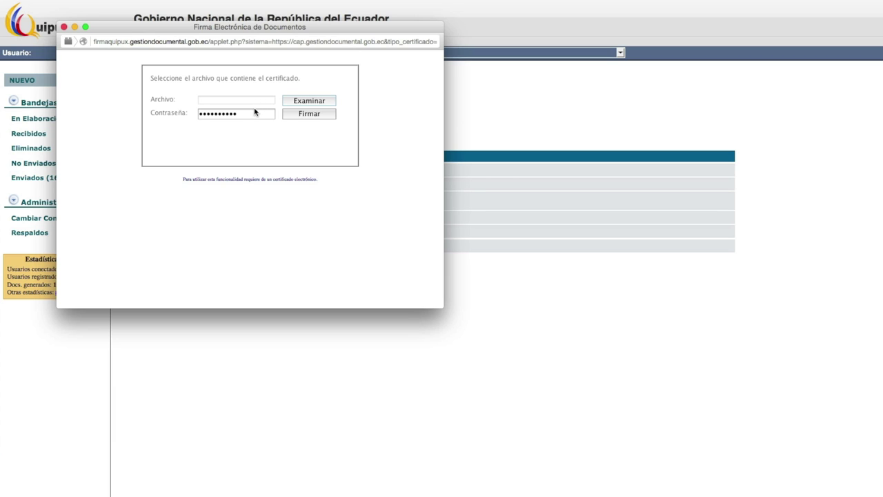
Step: Load the personal .p12 certificate from the firma folder and sign the document electronically with it
{"action": "left_click", "coordinate": [310, 102]}
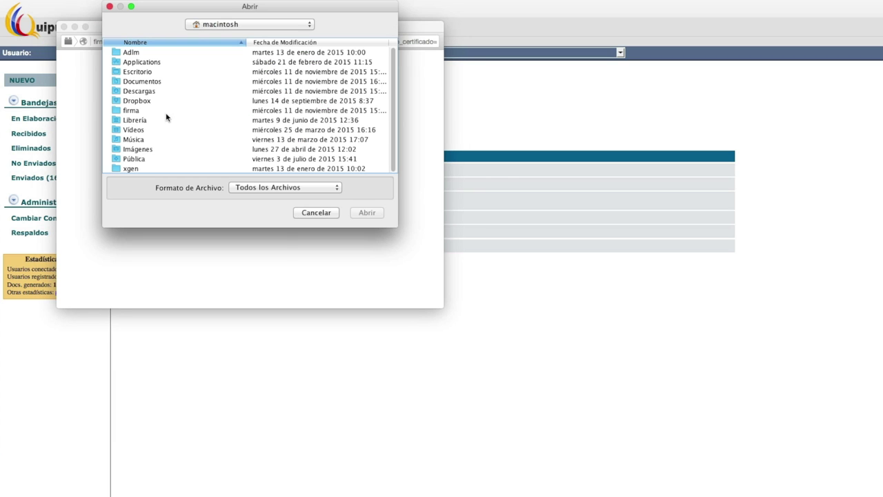
{"action": "double_click", "coordinate": [125, 111]}
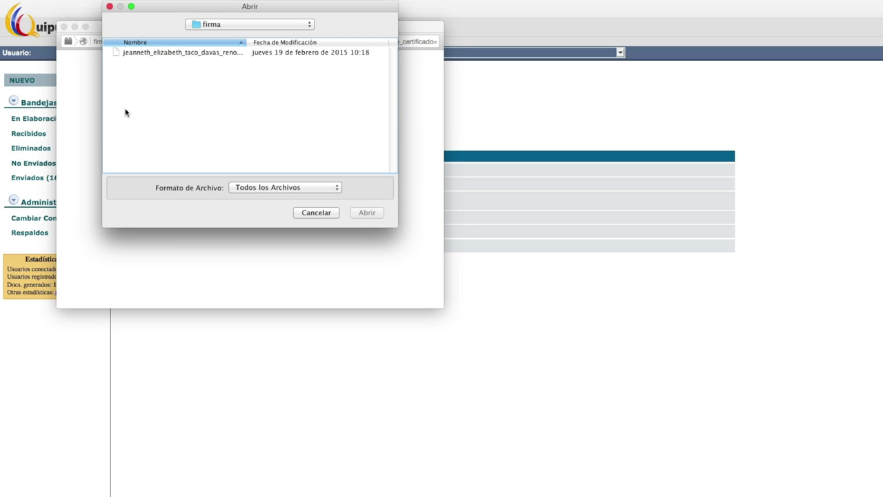
{"action": "left_click", "coordinate": [154, 57]}
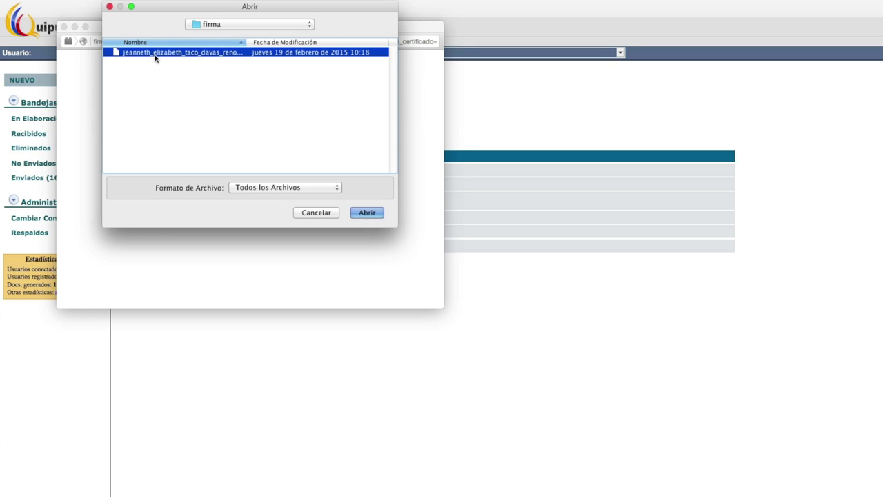
{"action": "left_click", "coordinate": [370, 214]}
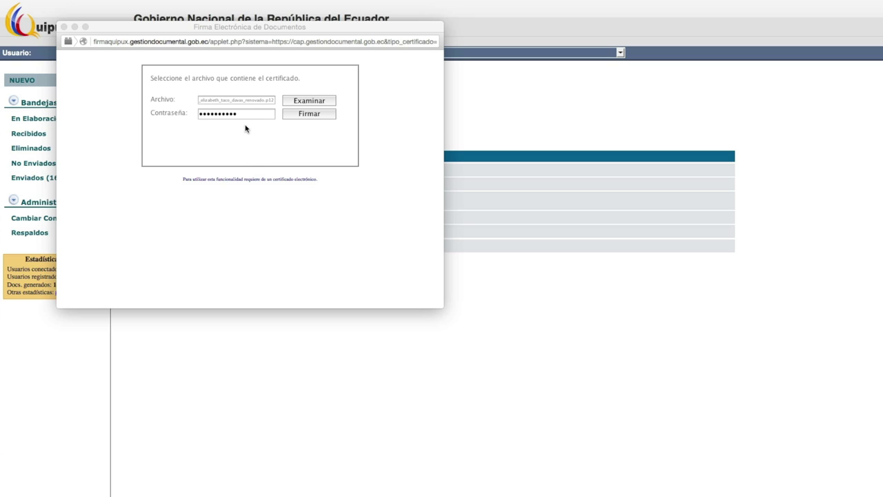
{"action": "left_click", "coordinate": [301, 118]}
{"action": "left_click", "coordinate": [301, 118]}
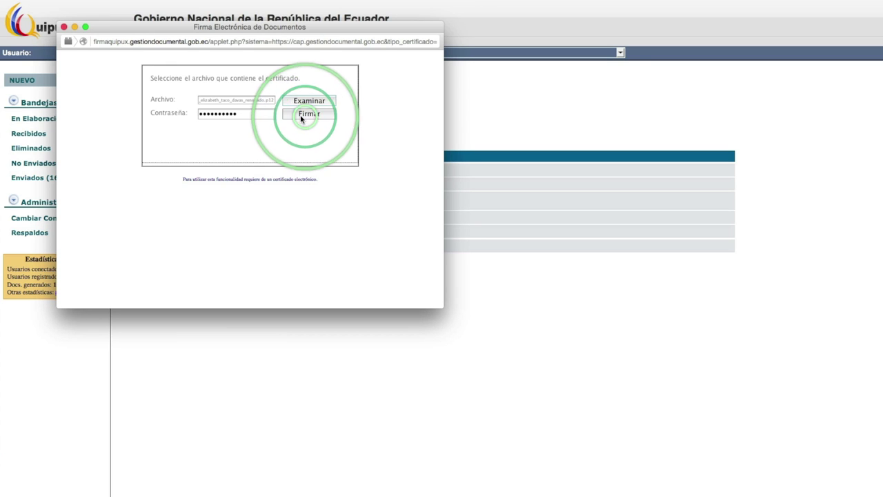